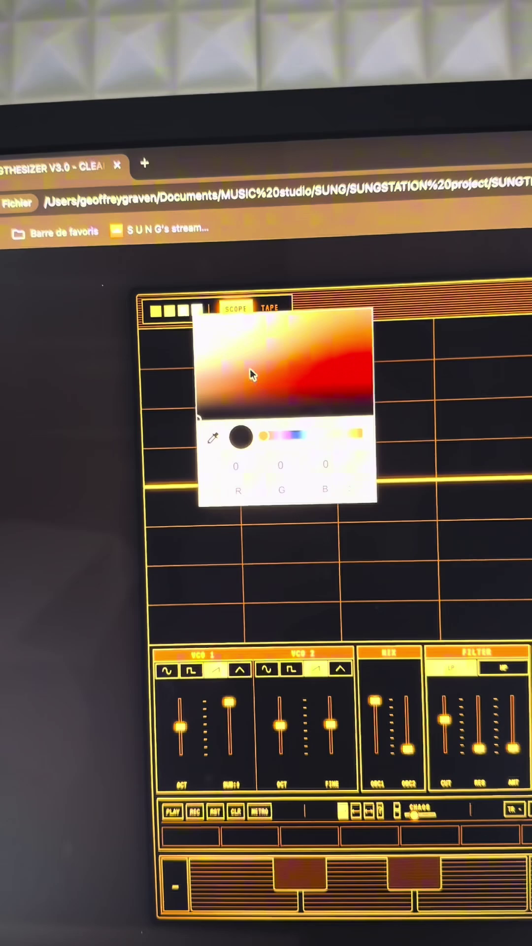
# Step: Tint the SUNGTHESIZER interface theme orange, then shift it to gold
pyautogui.click(266, 356)
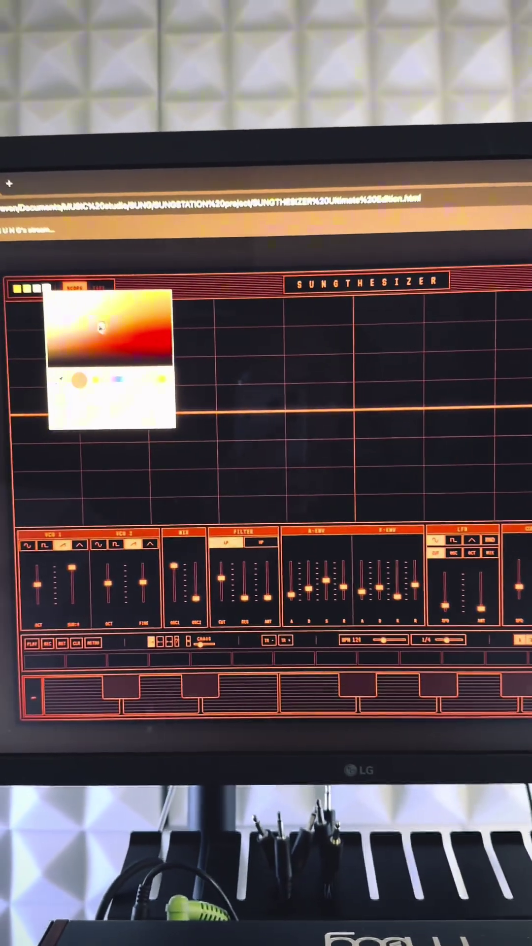
pyautogui.click(21, 307)
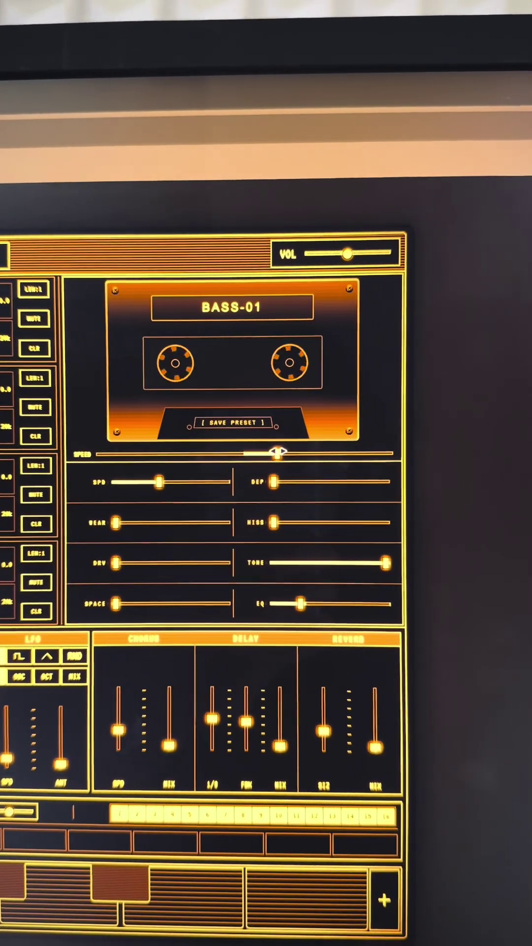
# Step: Drag the BASS-01 SPEED slider right to raise the tape playback speed
pyautogui.moveTo(272, 458)
pyautogui.mouseDown()
pyautogui.moveTo(278, 447)
pyautogui.moveTo(313, 433)
pyautogui.moveTo(139, 429)
pyautogui.mouseUp()
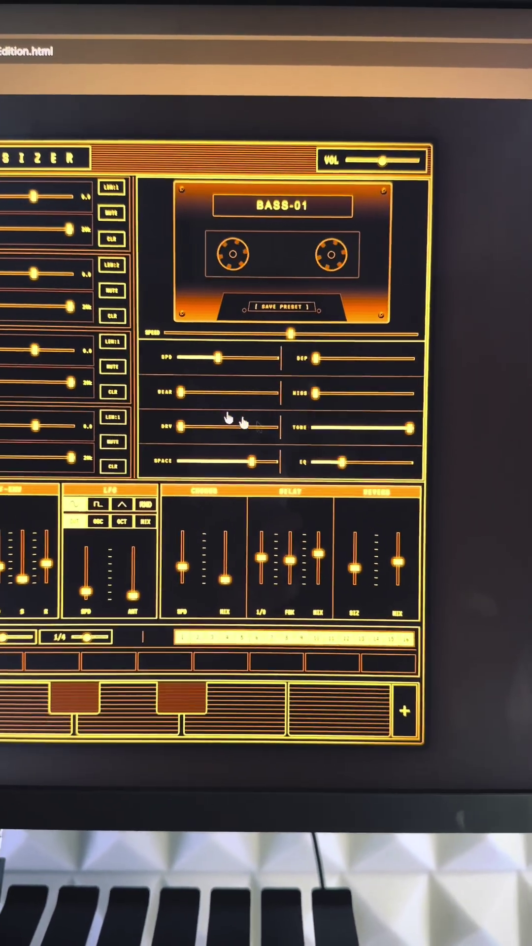
# Step: Raise tape WEAR and DRV, and lower SPD to about a fifth
pyautogui.moveTo(167, 384); pyautogui.dragTo(207, 384)
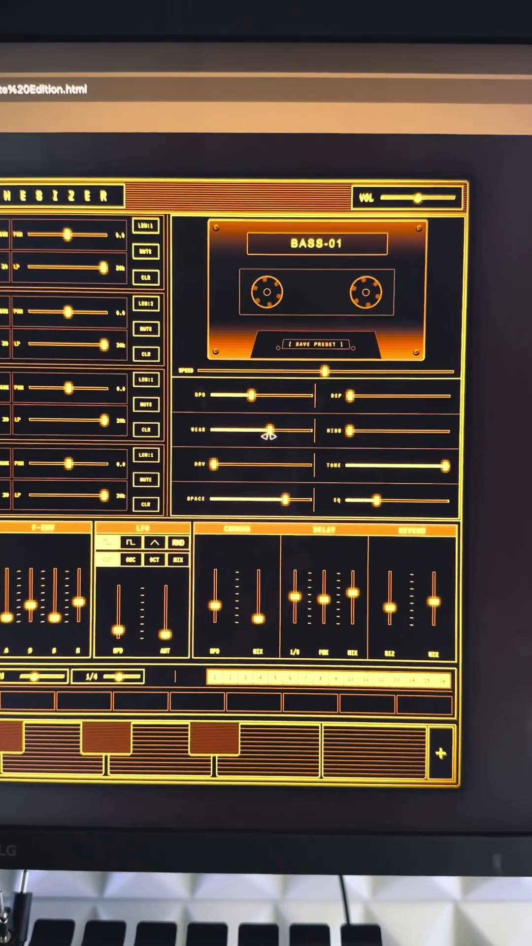
pyautogui.moveTo(272, 428); pyautogui.dragTo(299, 427)
pyautogui.moveTo(224, 457); pyautogui.dragTo(263, 446)
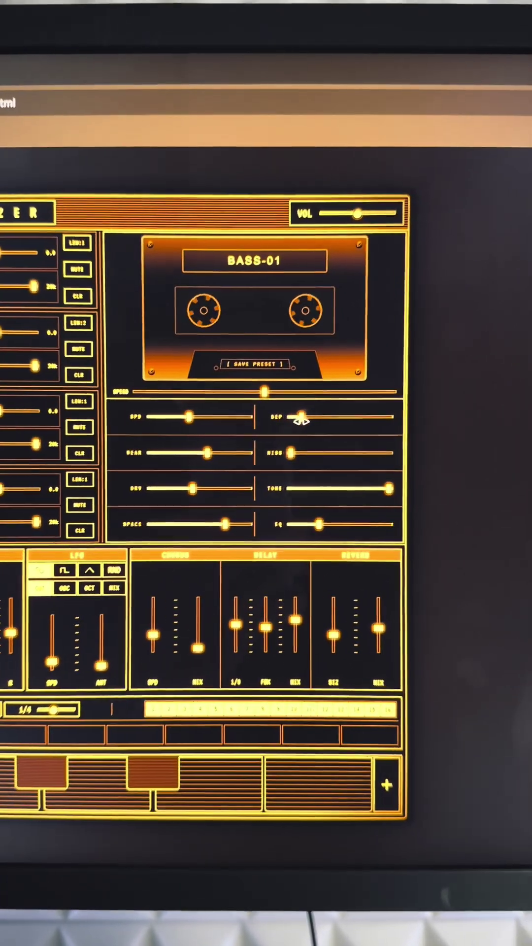
pyautogui.moveTo(301, 420); pyautogui.dragTo(309, 421)
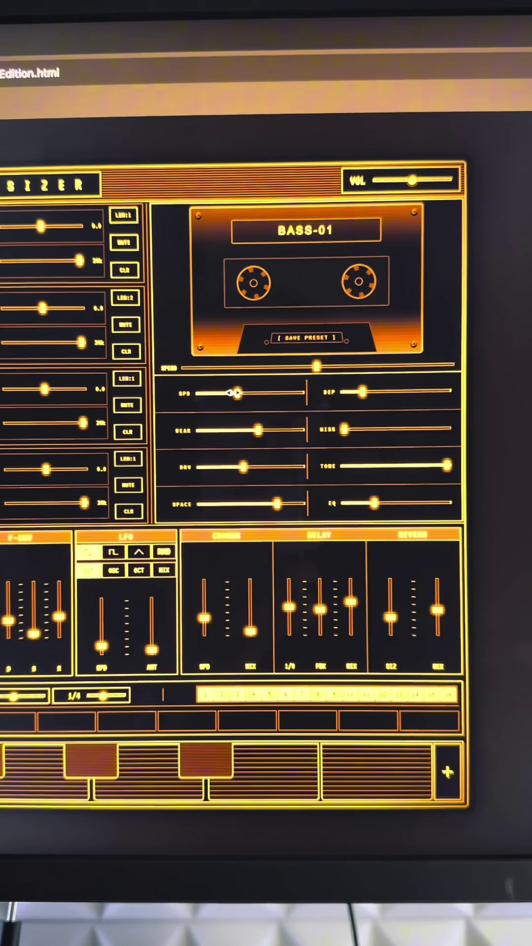
pyautogui.moveTo(190, 417); pyautogui.dragTo(172, 418)
pyautogui.moveTo(242, 393); pyautogui.dragTo(235, 393)
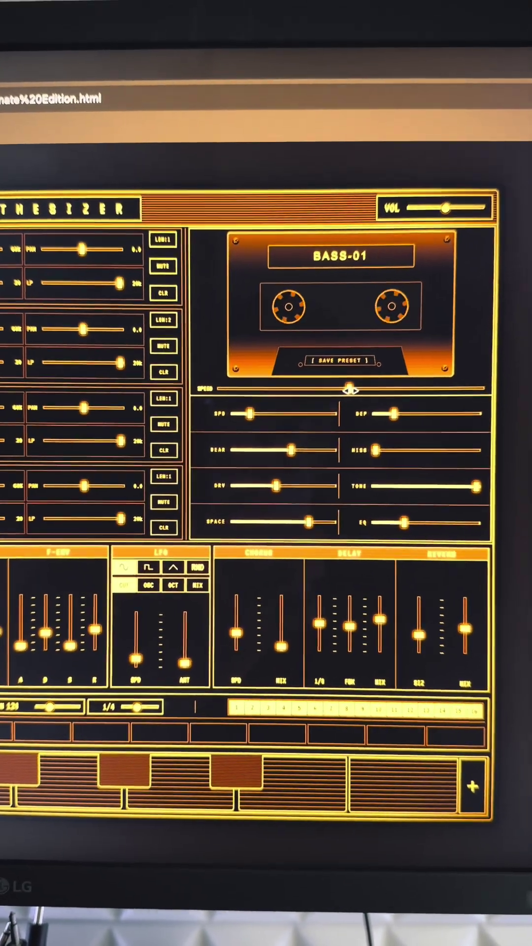
# Step: Slow tape speed to a fifth, cut wear to a third, then push speed to three quarters
pyautogui.moveTo(350, 389); pyautogui.dragTo(217, 379)
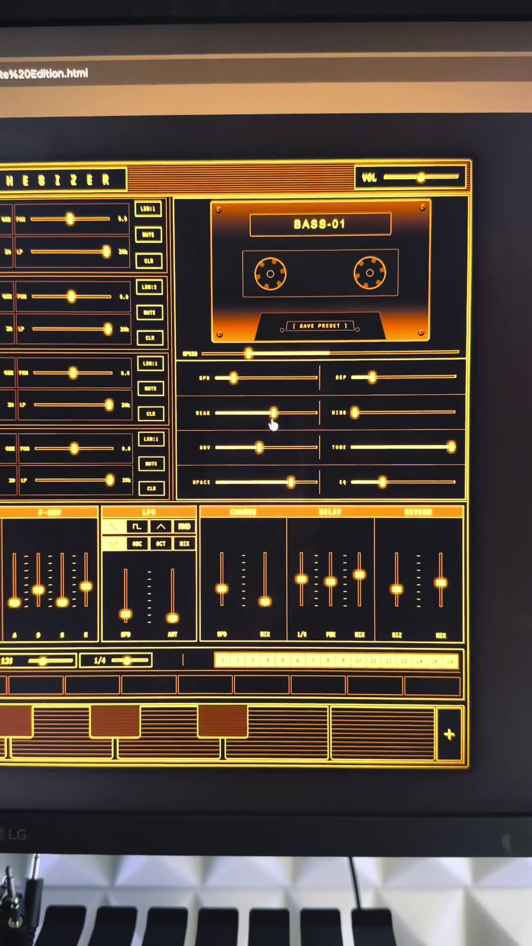
pyautogui.moveTo(255, 434)
pyautogui.mouseDown()
pyautogui.moveTo(252, 426)
pyautogui.moveTo(198, 423)
pyautogui.mouseUp()
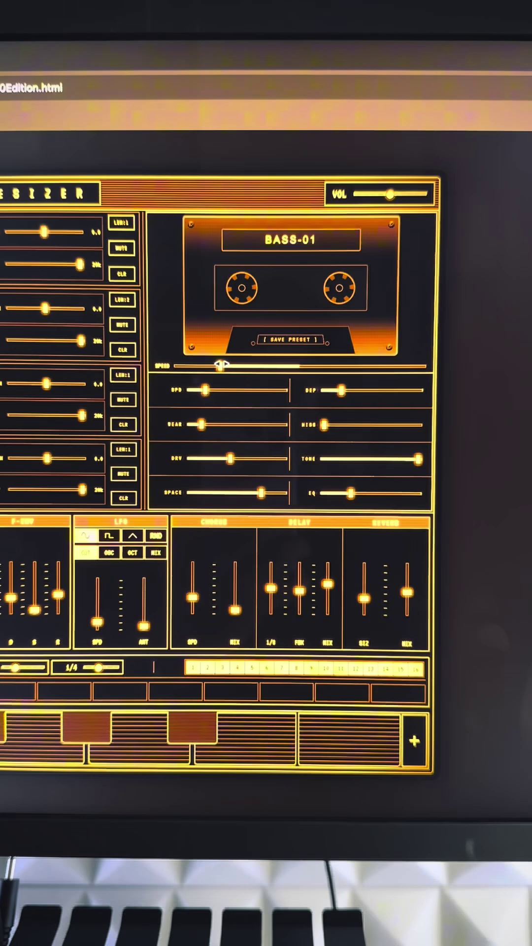
pyautogui.moveTo(238, 366)
pyautogui.mouseDown()
pyautogui.moveTo(281, 370)
pyautogui.moveTo(299, 362)
pyautogui.moveTo(323, 385)
pyautogui.mouseUp()
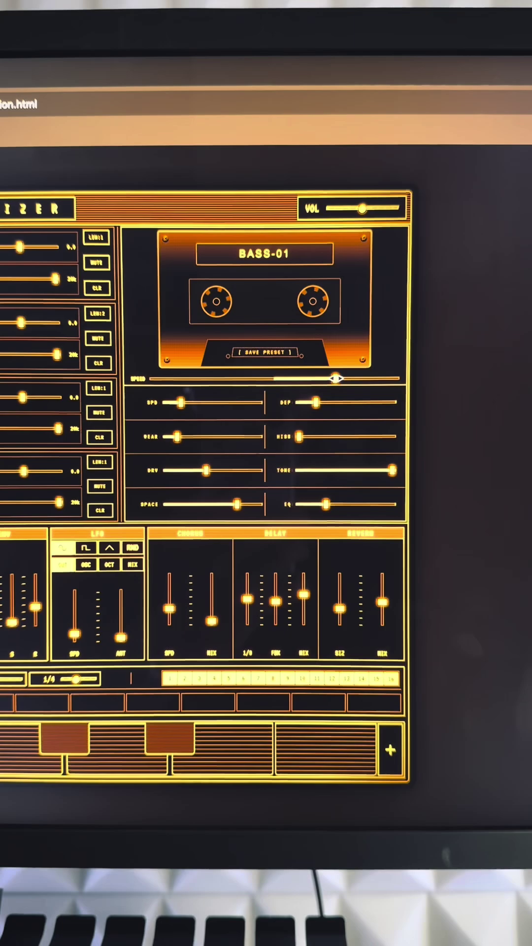